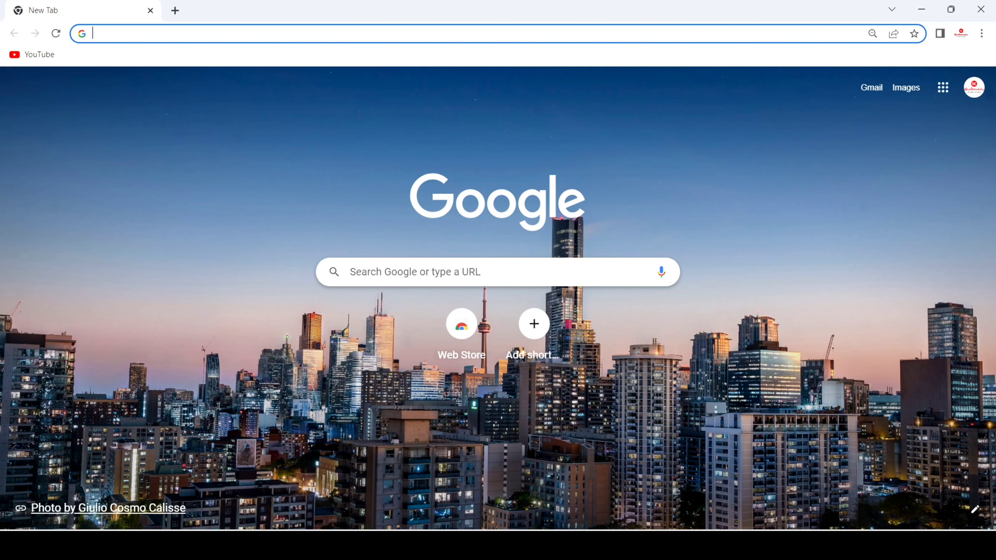
# Search Google for 'netbeans download' and open the Apache NetBeans Releases result.
pyautogui.write('netb')
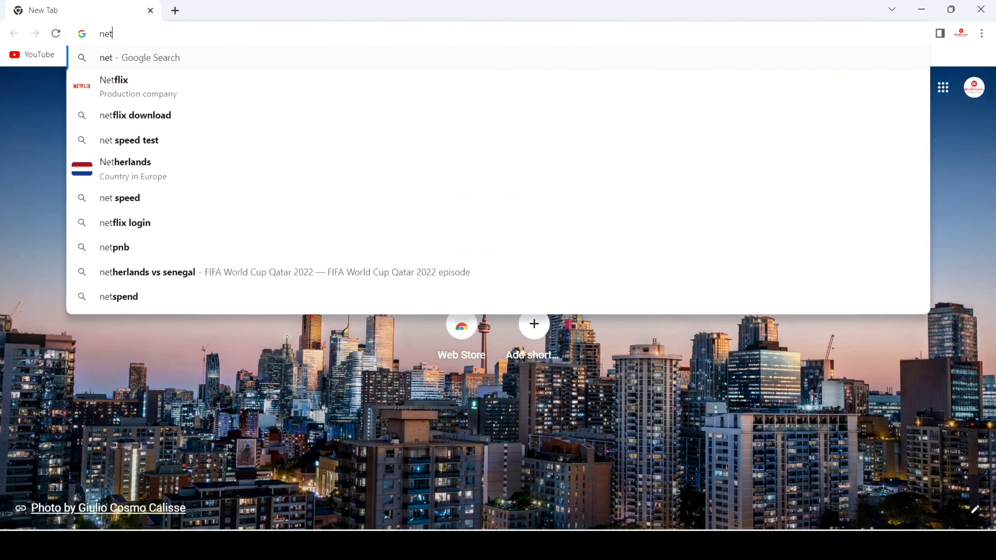
pyautogui.press('Down')
pyautogui.press('Down')
pyautogui.press('Return')
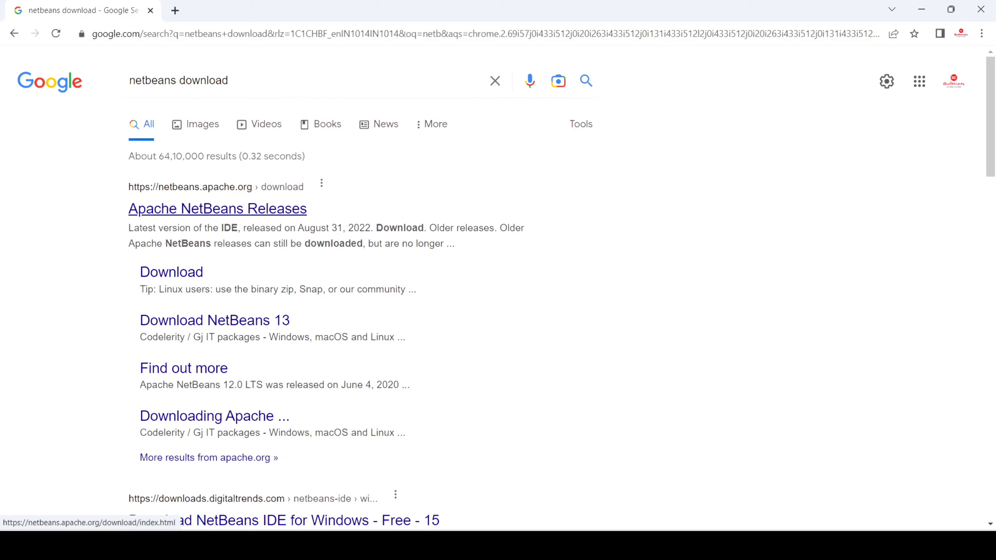
pyautogui.click(217, 208)
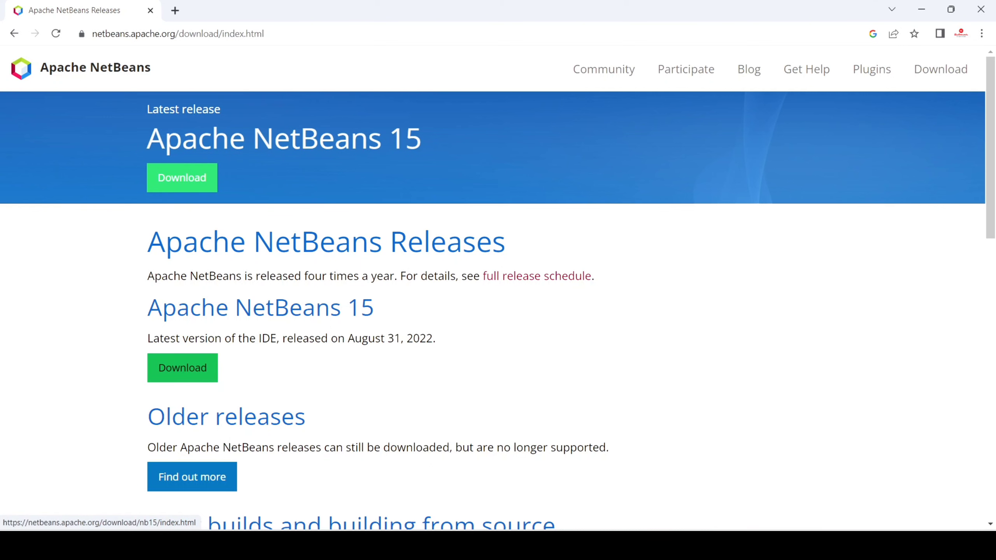
# Download Apache-NetBeans-15-bin-windows-x64.exe from the HTTP mirror and show all downloads.
pyautogui.click(182, 367)
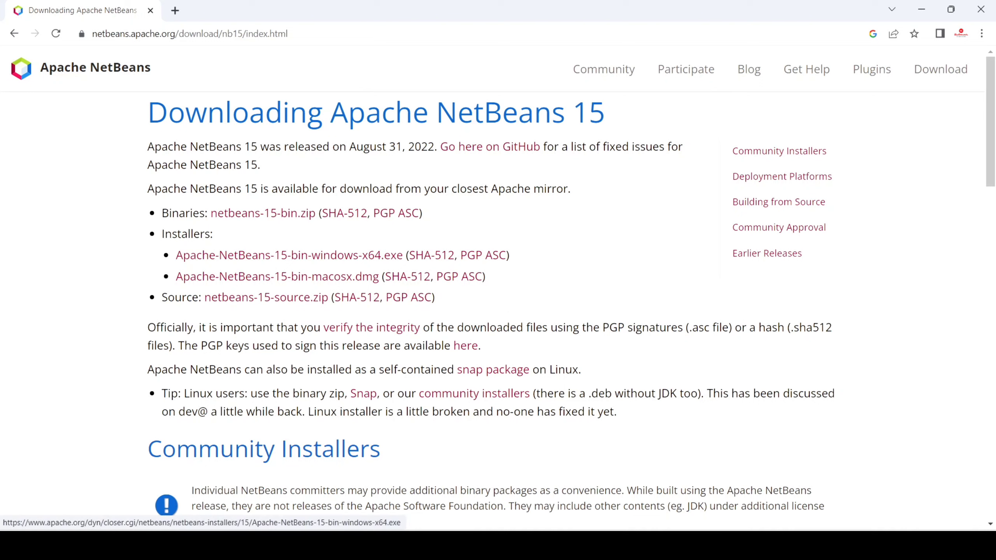
pyautogui.click(289, 254)
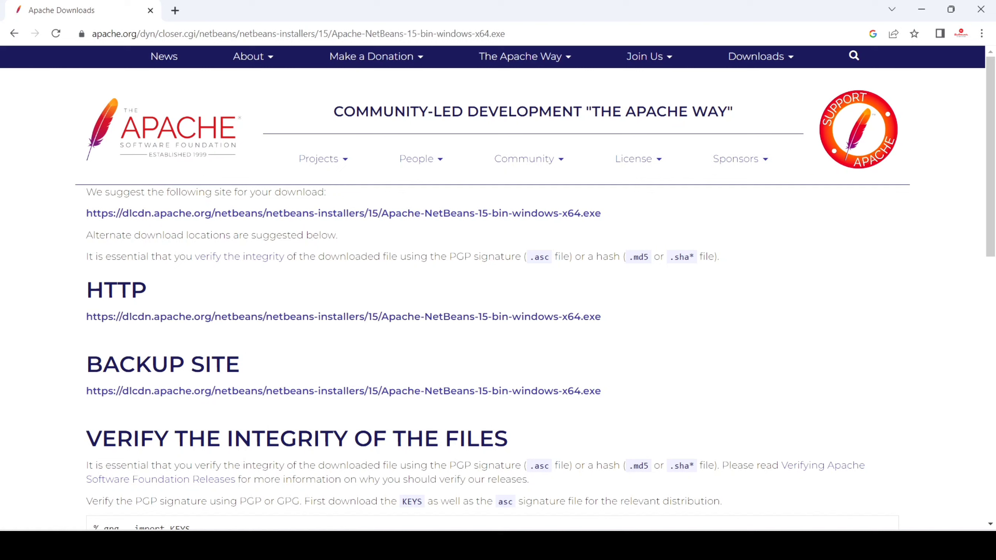
pyautogui.click(343, 316)
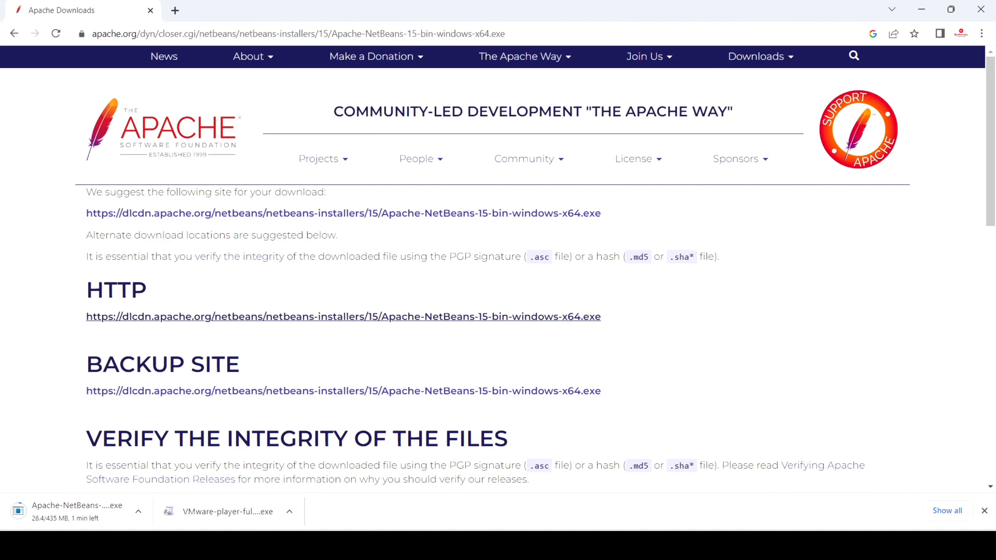
pyautogui.click(947, 510)
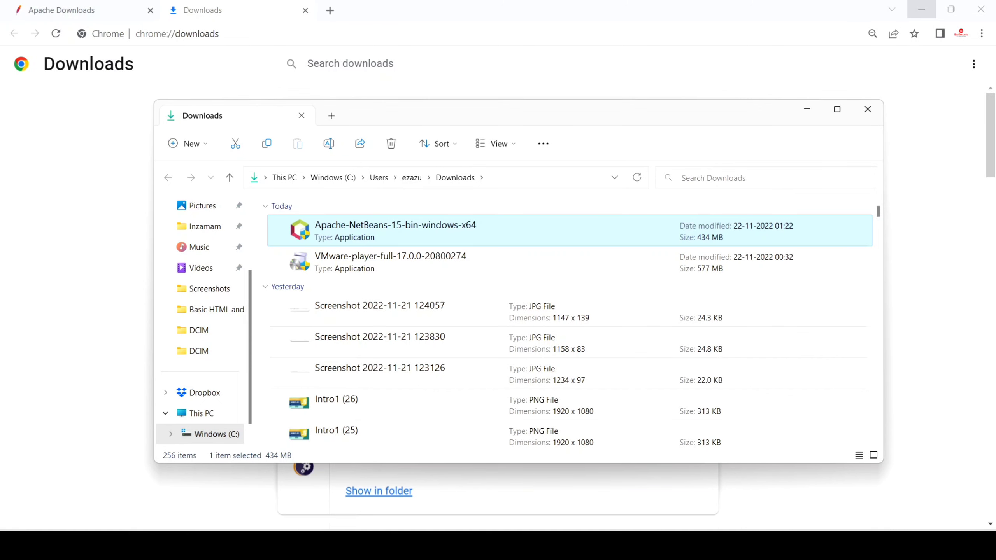
# Minimize Chrome and launch the downloaded NetBeans 15 installer from the Downloads folder.
pyautogui.click(920, 9)
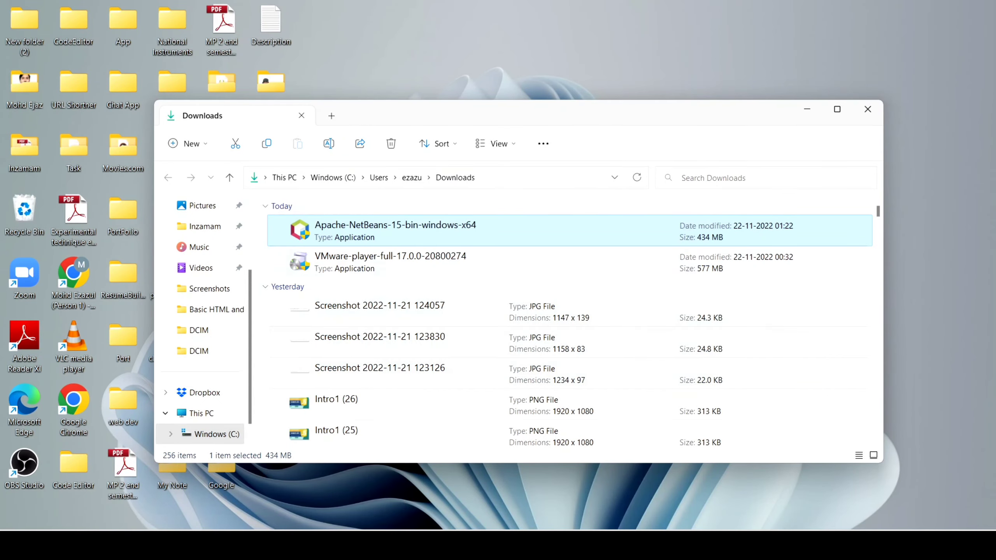
pyautogui.press('Return')
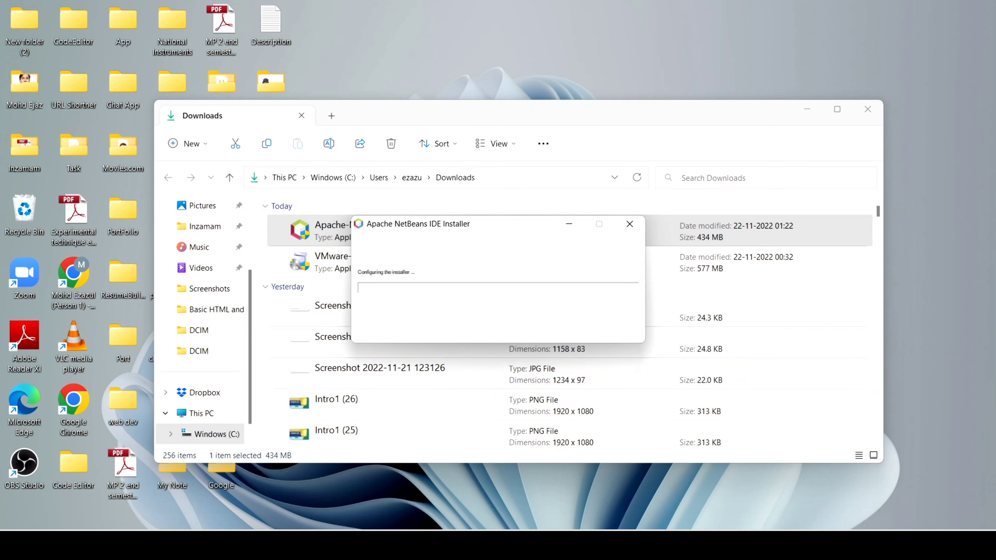
pyautogui.click(806, 109)
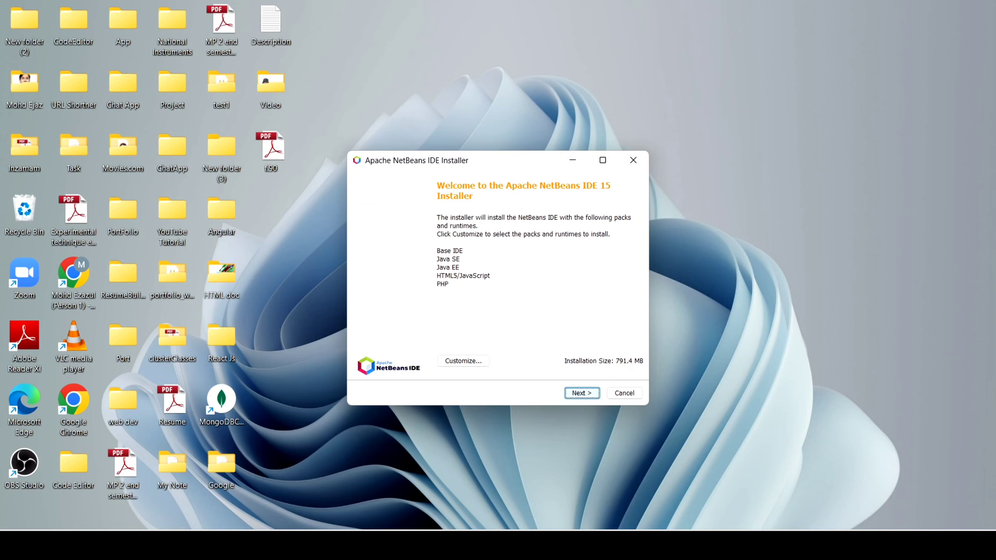
# Accept the licence and install NetBeans 15 with the default folder and JDK, then finish.
pyautogui.press('Return')
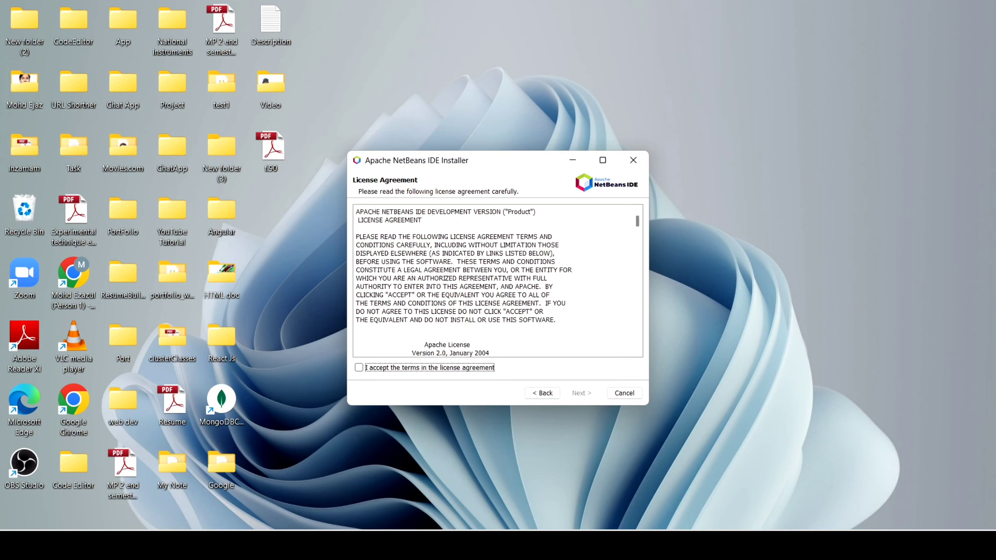
pyautogui.press('space')
pyautogui.press('Tab')
pyautogui.press('Return')
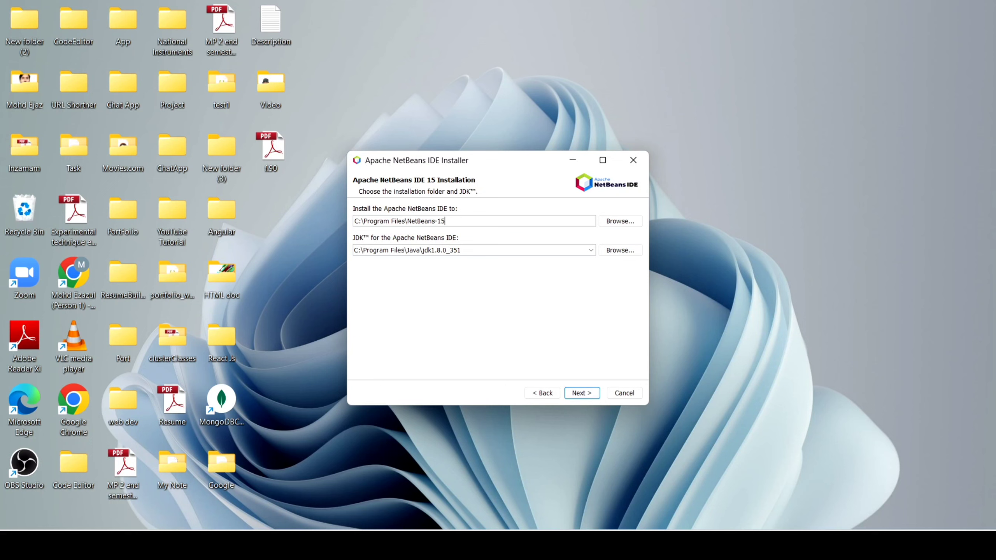
pyautogui.click(581, 393)
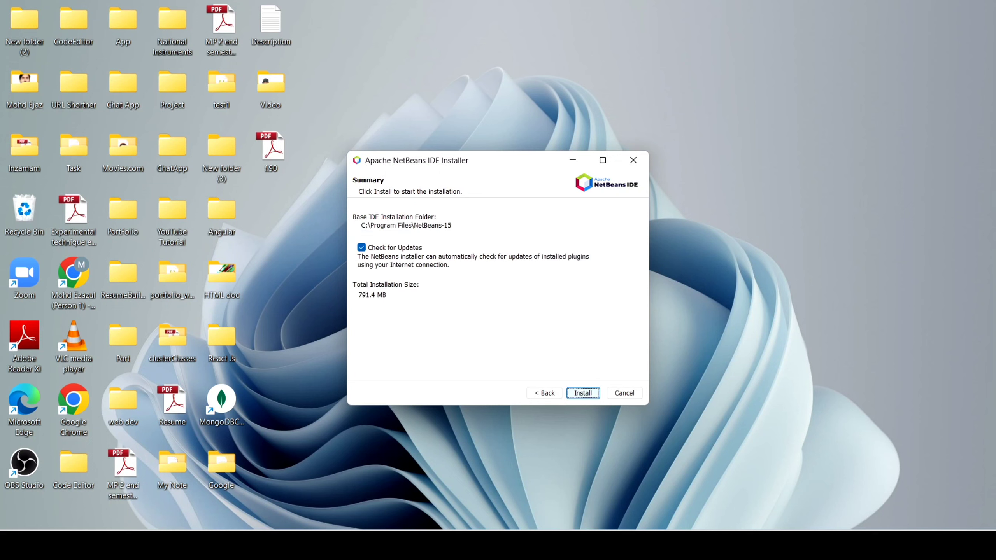
pyautogui.press('Return')
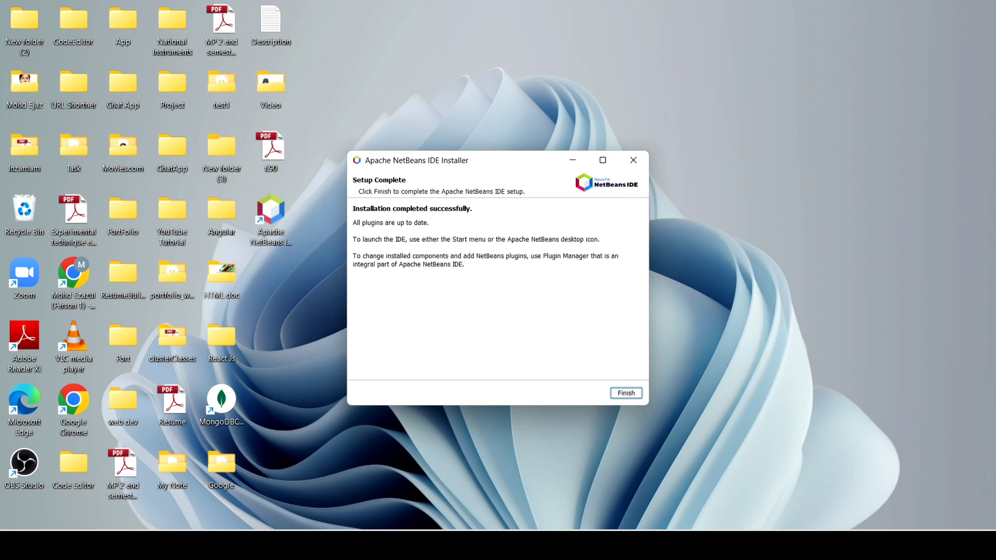
pyautogui.press('Return')
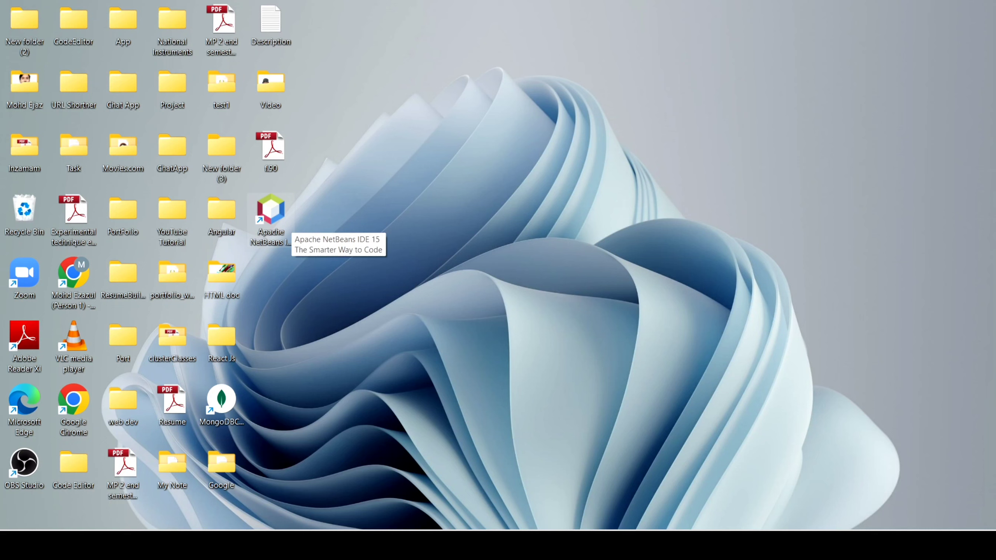
# Launch NetBeans 15 from the desktop, close the Start Page, and begin a new project.
pyautogui.click(270, 213)
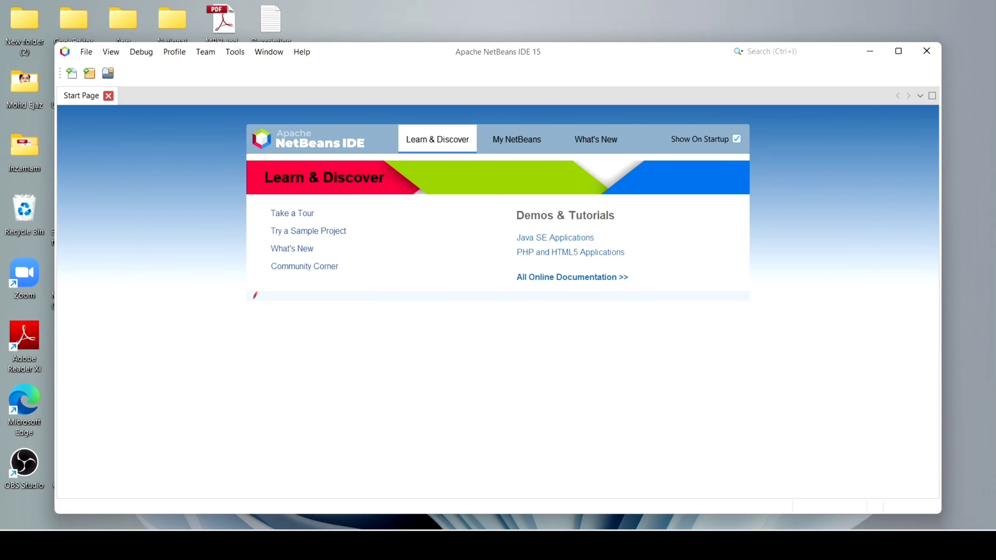
pyautogui.click(108, 96)
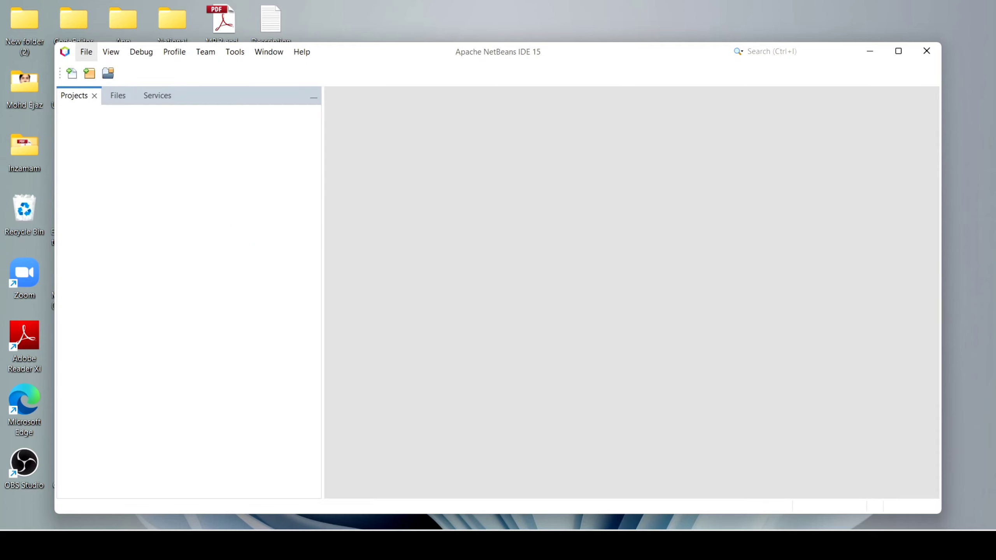
pyautogui.click(86, 52)
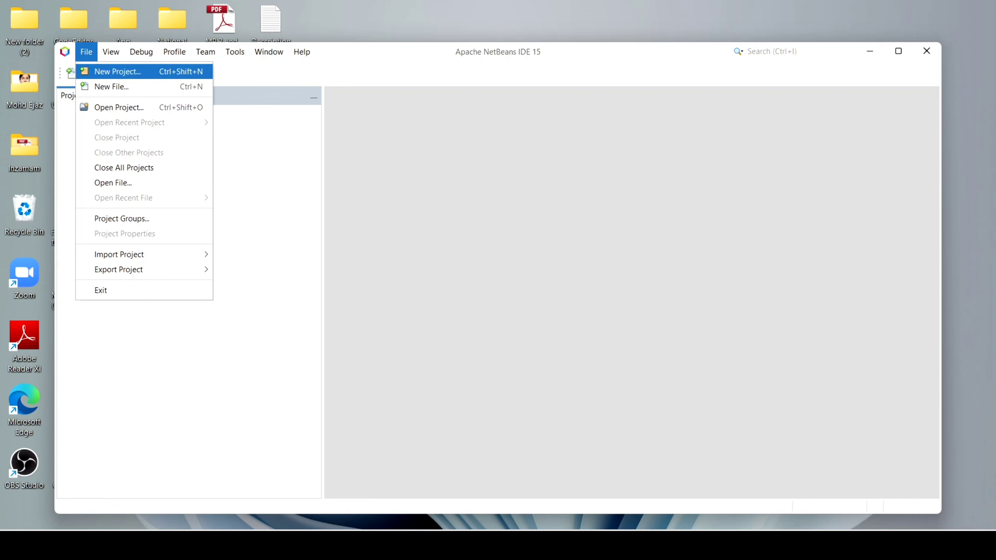
pyautogui.press('Return')
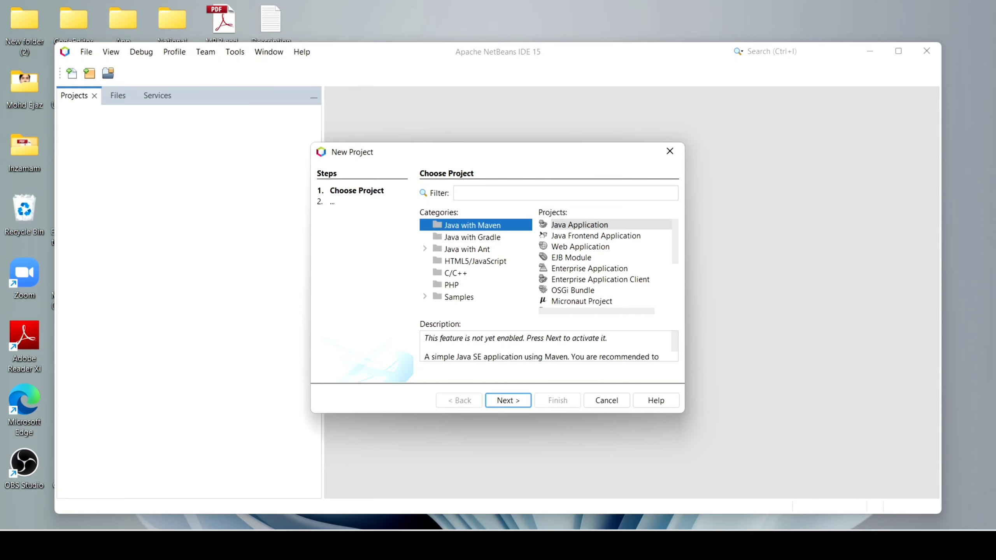
# Create a Java with Maven application project named mavenproject1.
pyautogui.click(580, 225)
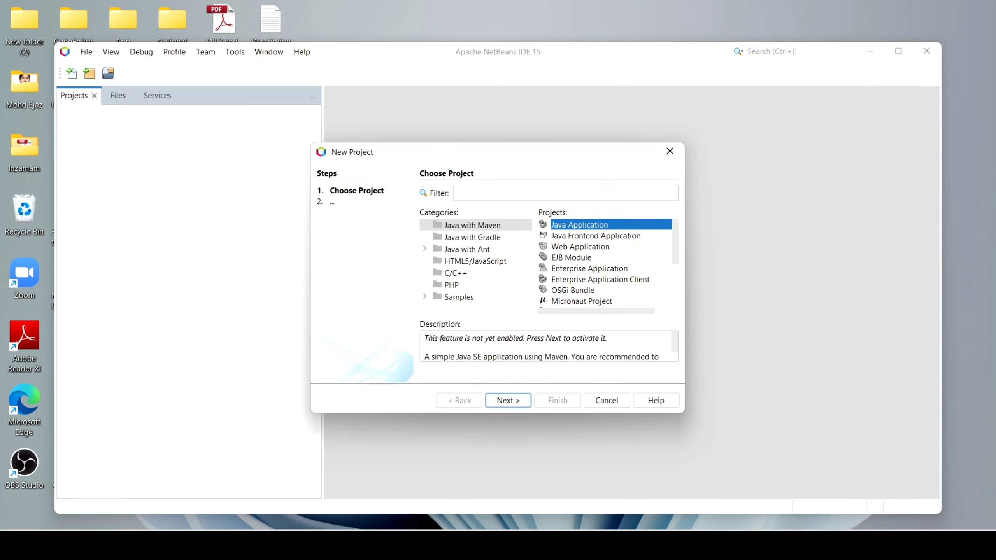
pyautogui.press('Tab')
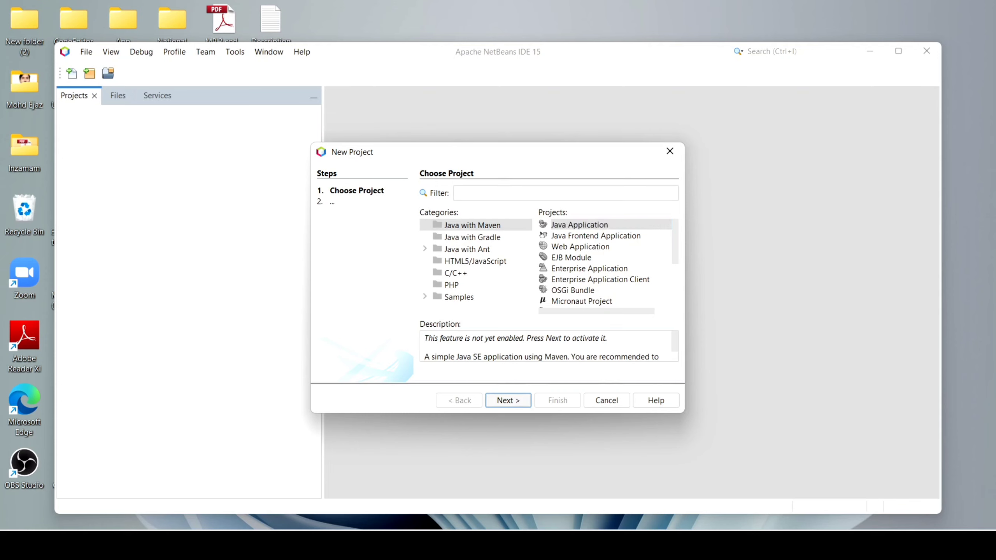
pyautogui.press('Return')
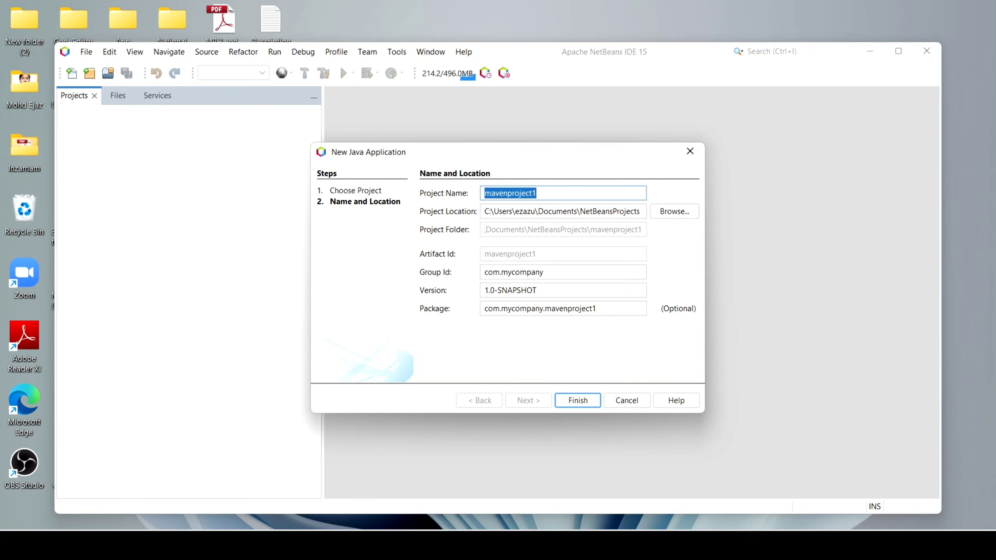
pyautogui.press('Return')
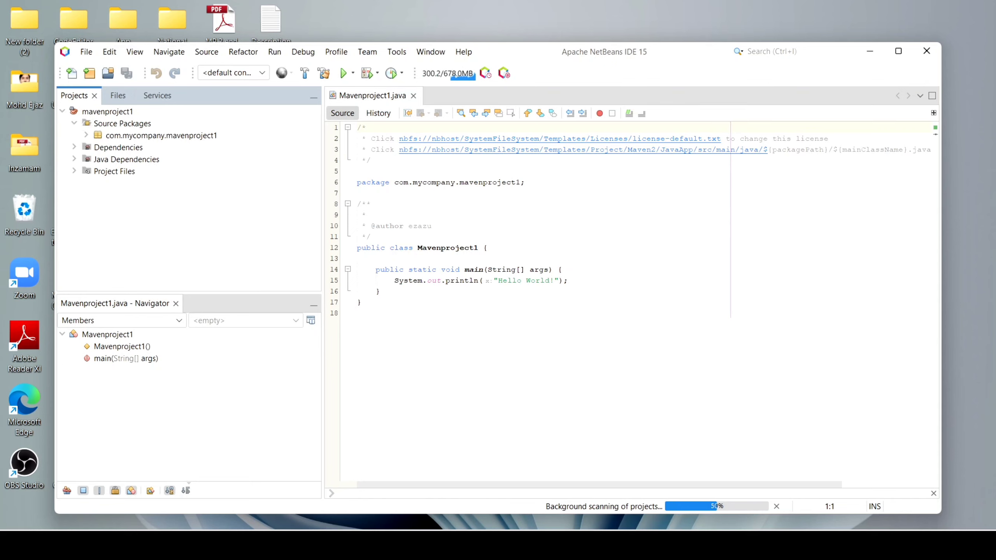
# Add a new Java class named Main to the com.mycompany.mavenproject1 package.
pyautogui.click(161, 135)
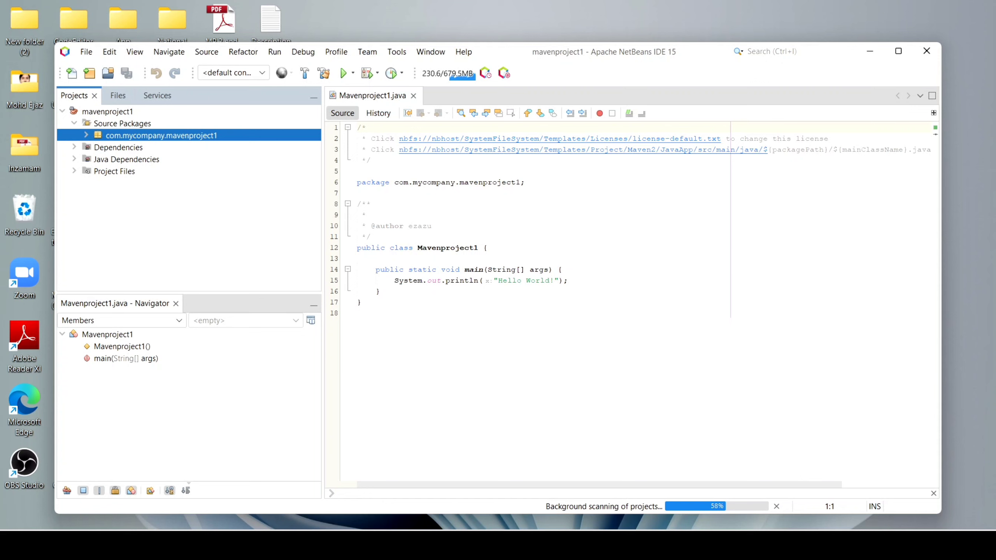
pyautogui.rightClick(121, 135)
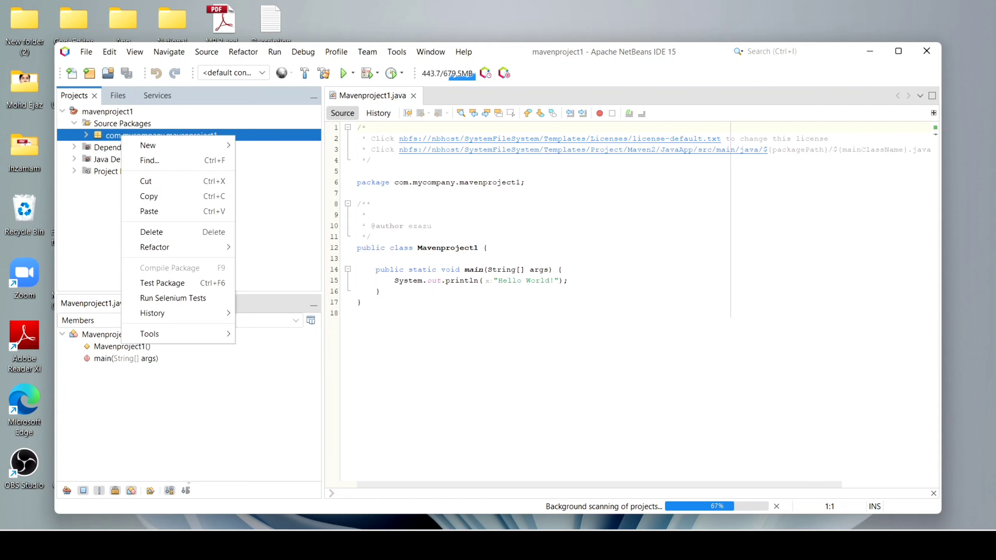
pyautogui.moveTo(180, 145)
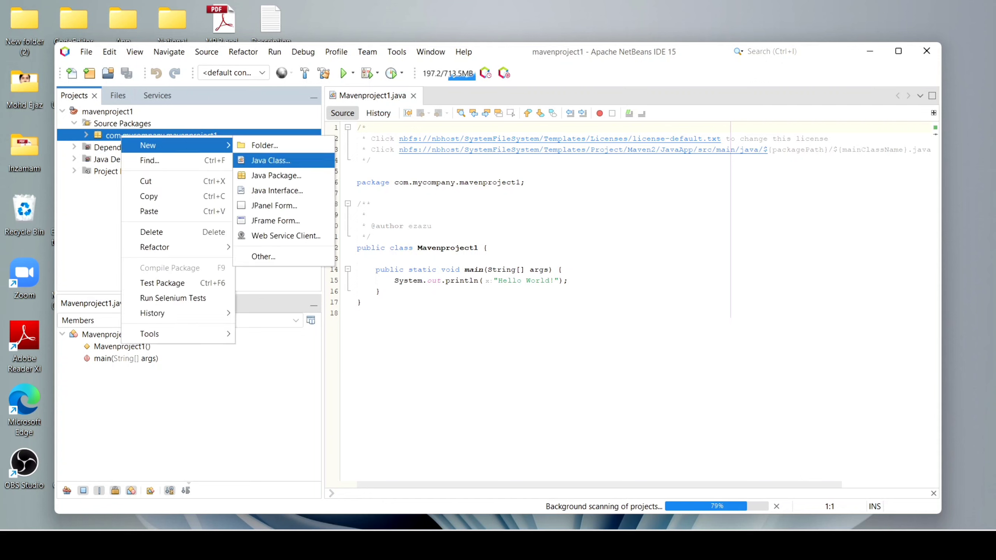
pyautogui.click(270, 160)
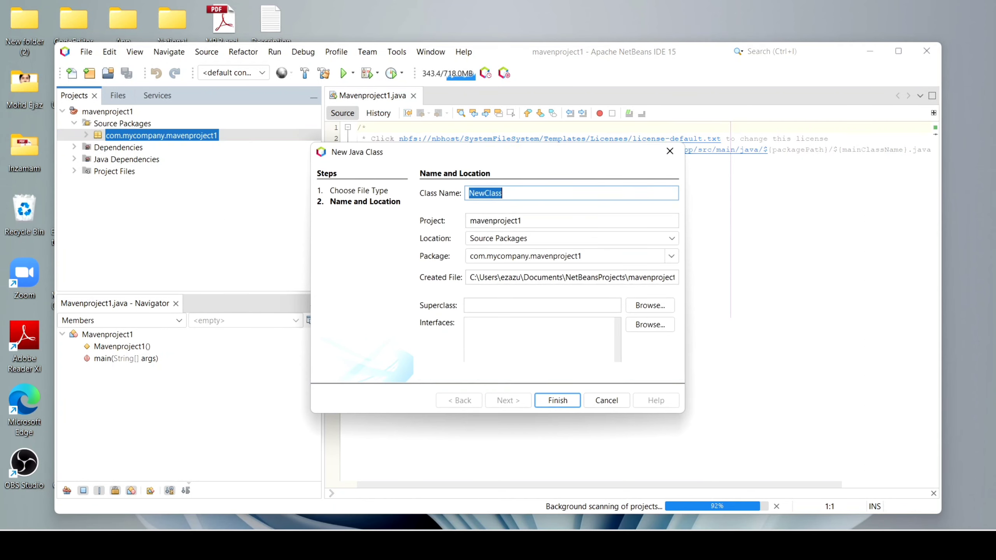
pyautogui.press('BackSpace')
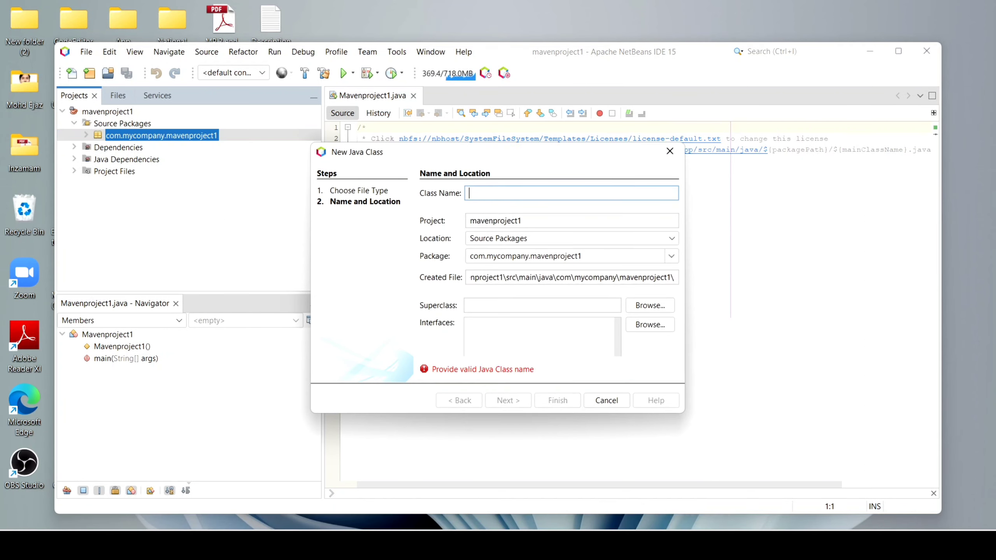
pyautogui.write('Main')
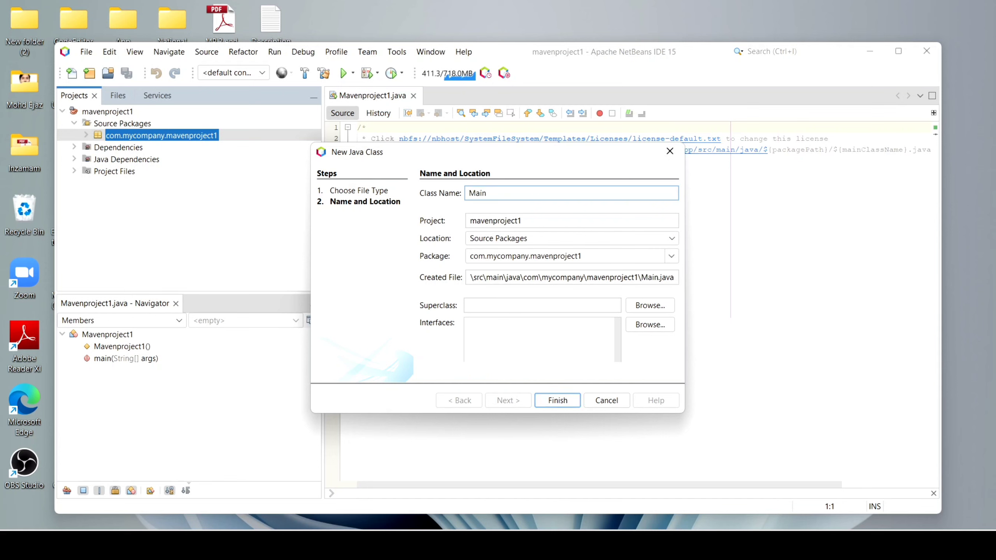
pyautogui.press('Return')
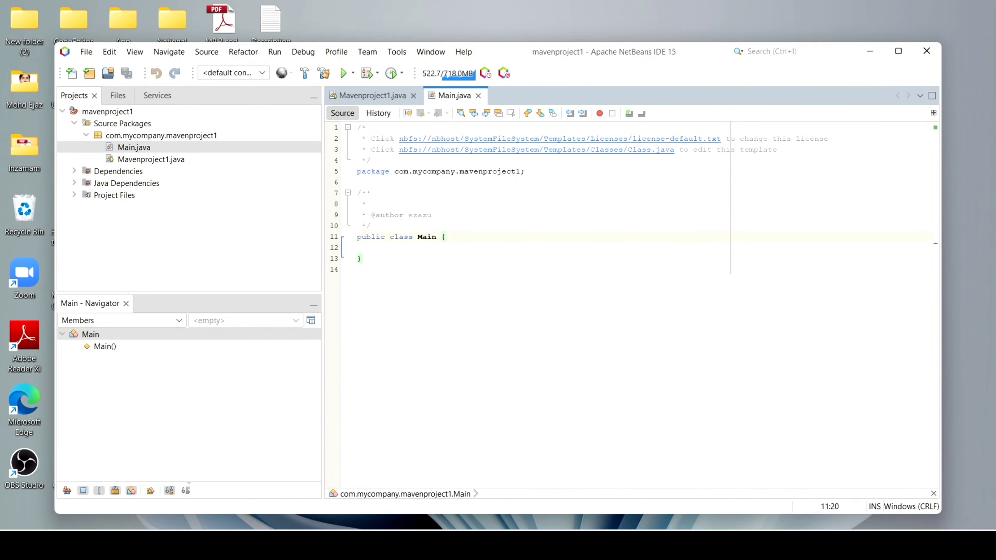
# Insert a main method into the Main class using the psvm completion.
pyautogui.press('Return')
pyautogui.write('psv')
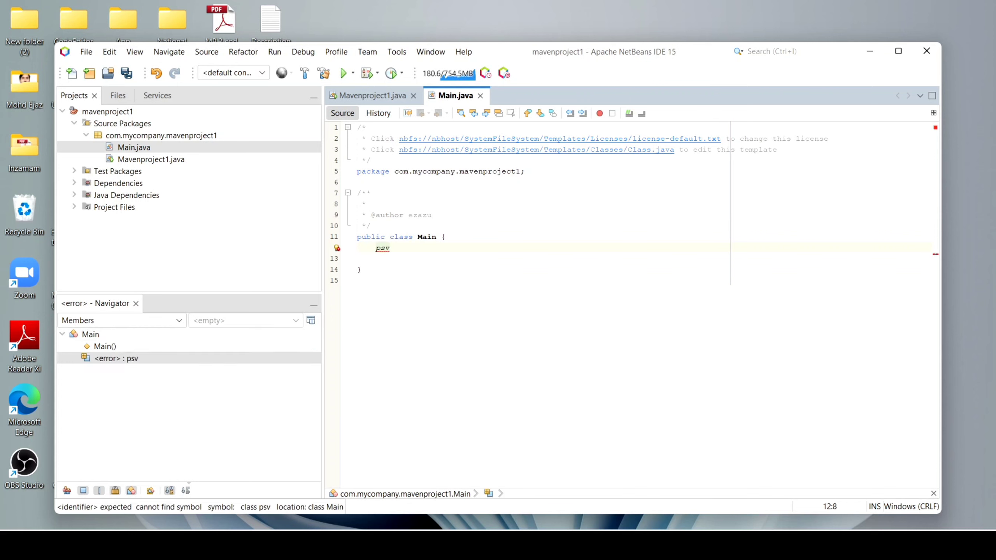
pyautogui.hotkey('ctrl', 'space')
pyautogui.press('Return')
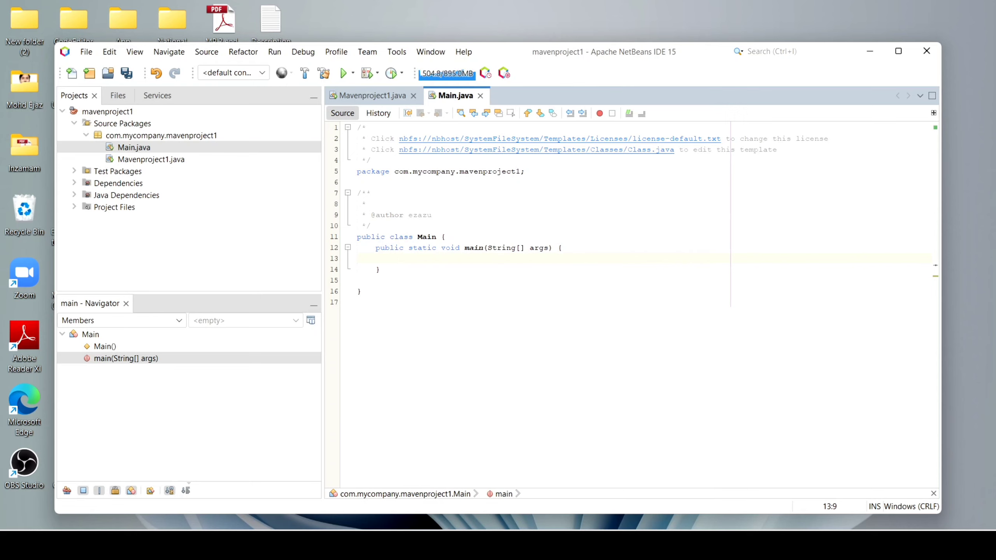
# Write System.out.println("Hello world!"); inside main, correcting the typo.
pyautogui.write('Sy')
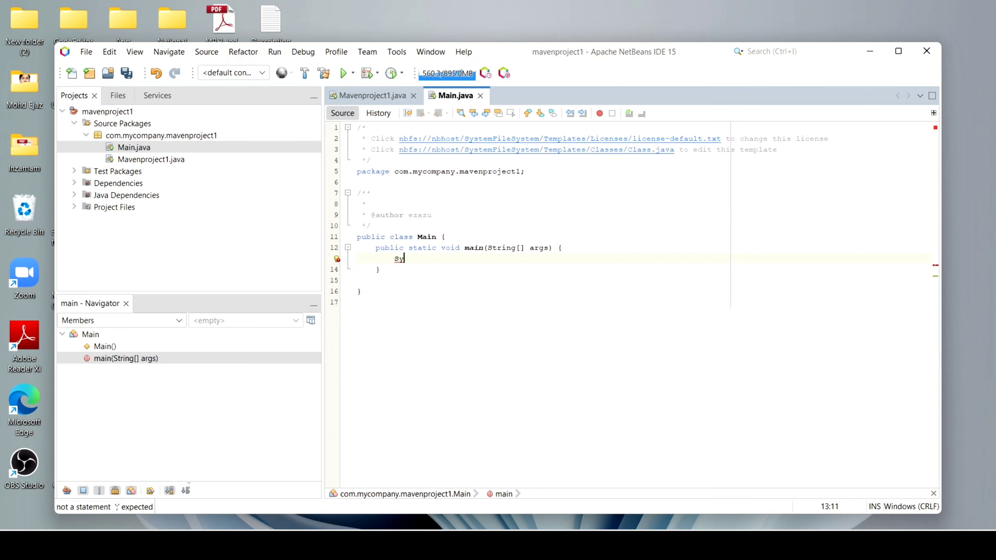
pyautogui.write('stem.')
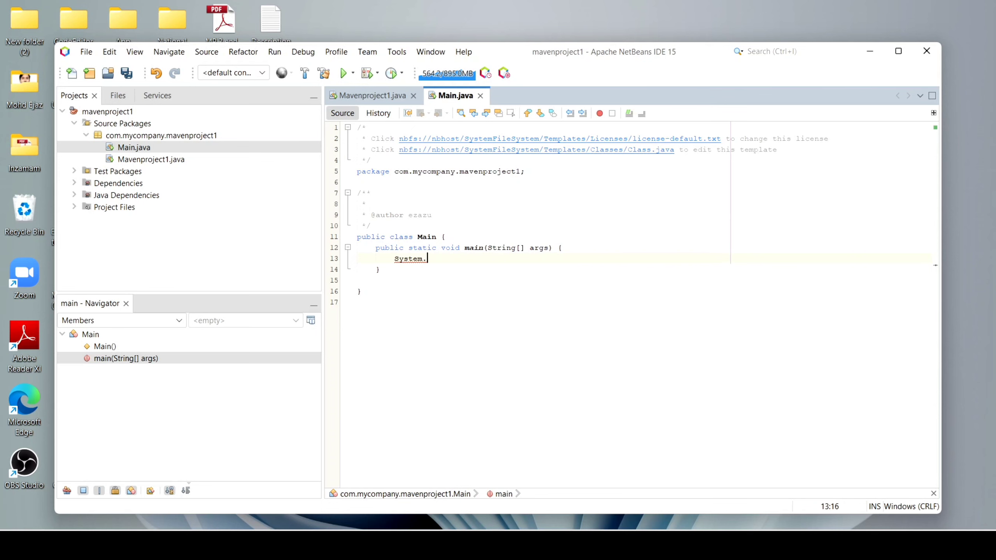
pyautogui.write('ou')
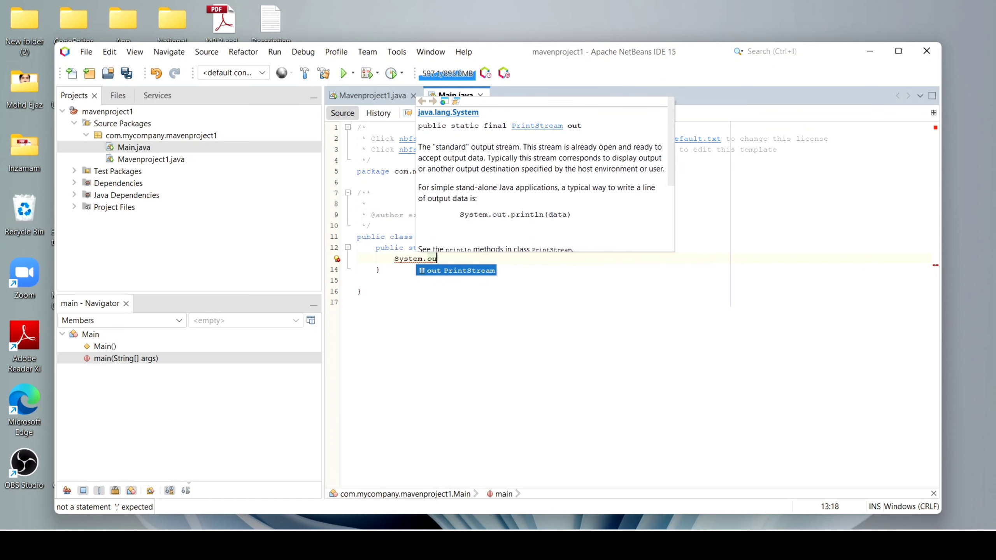
pyautogui.write('t.p')
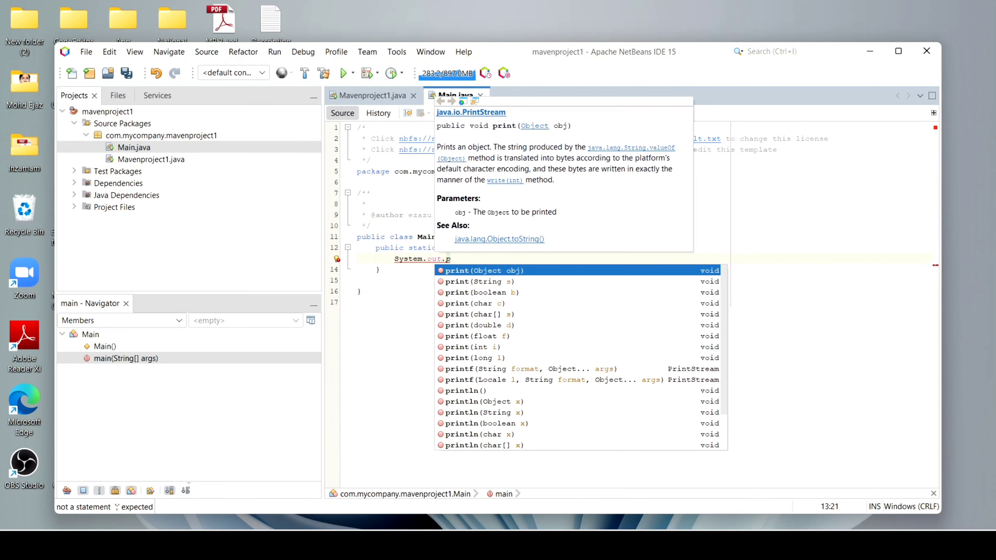
pyautogui.write('rint')
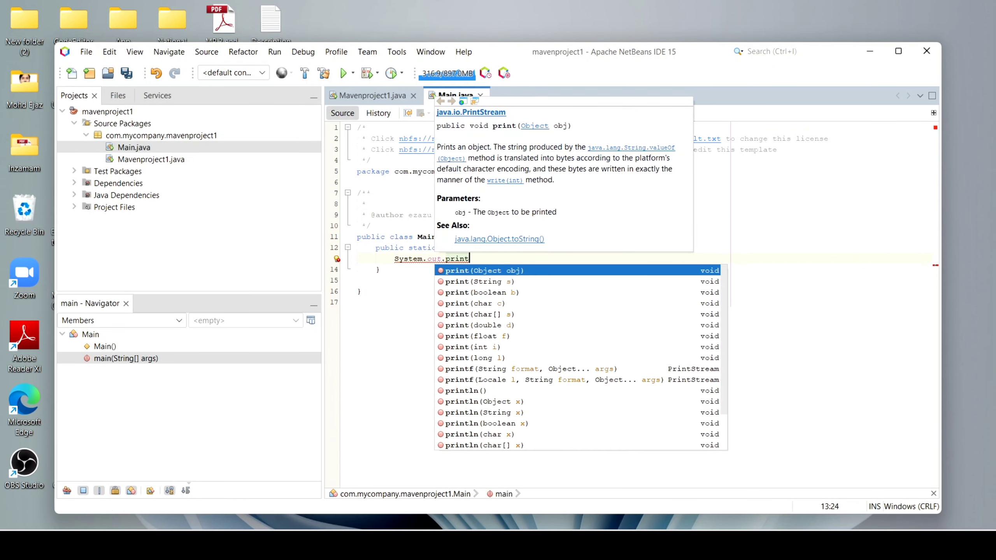
pyautogui.write('ln')
pyautogui.press('Return')
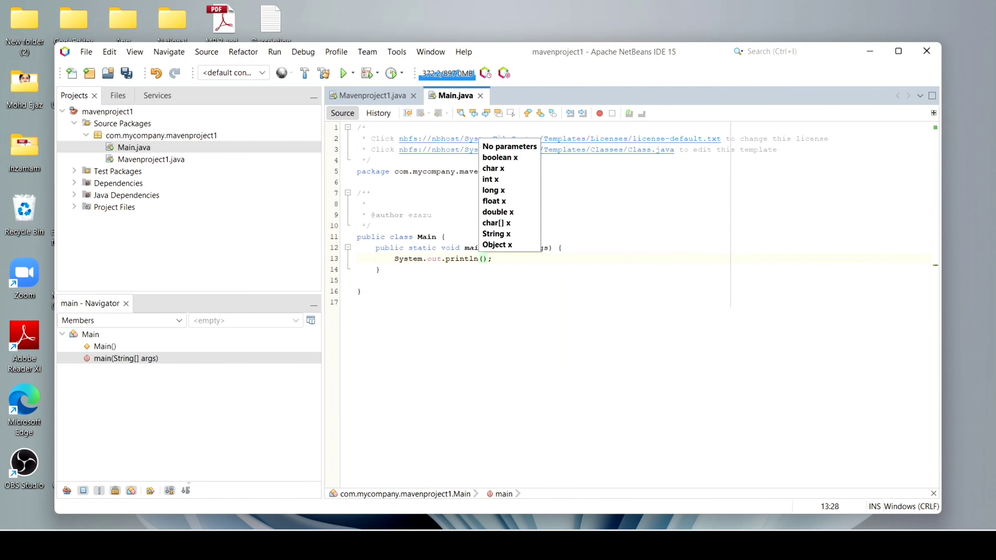
pyautogui.write('"Hello ')
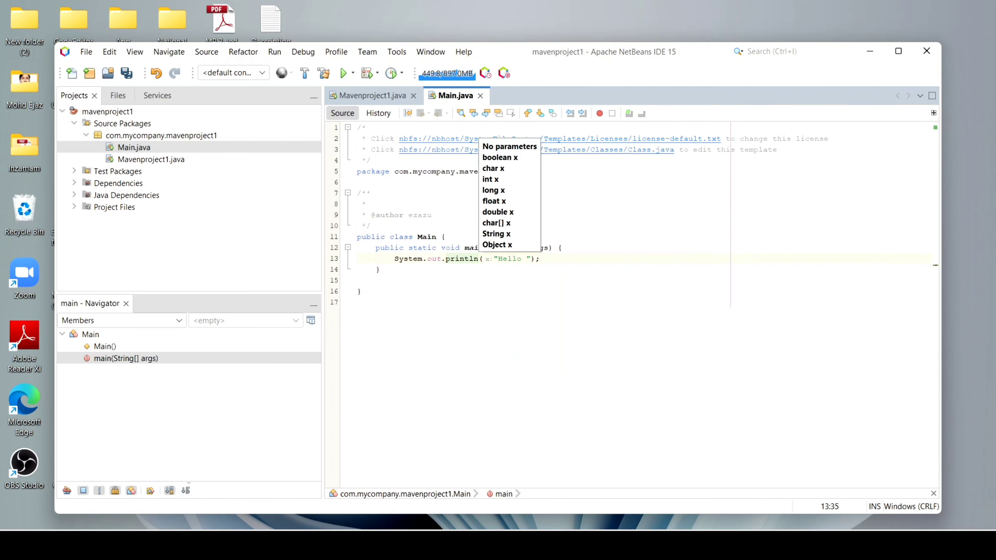
pyautogui.write('word')
pyautogui.write('l')
pyautogui.press('BackSpace')
pyautogui.press('BackSpace')
pyautogui.press('BackSpace')
pyautogui.press('BackSpace')
pyautogui.write('orld!')
pyautogui.click(357, 301)
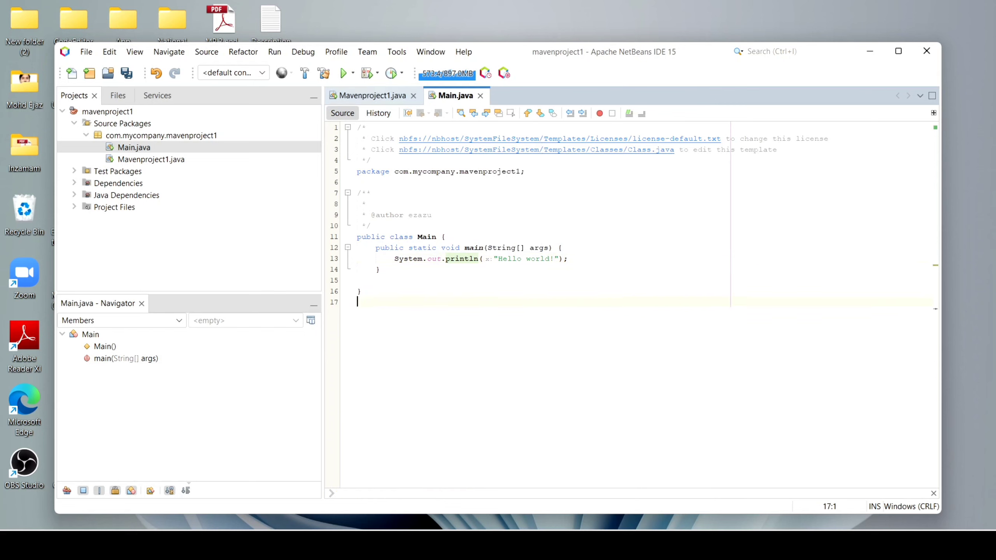
# Build and run mavenproject1, confirming BUILD SUCCESS and the Hello World! output.
pyautogui.click(305, 73)
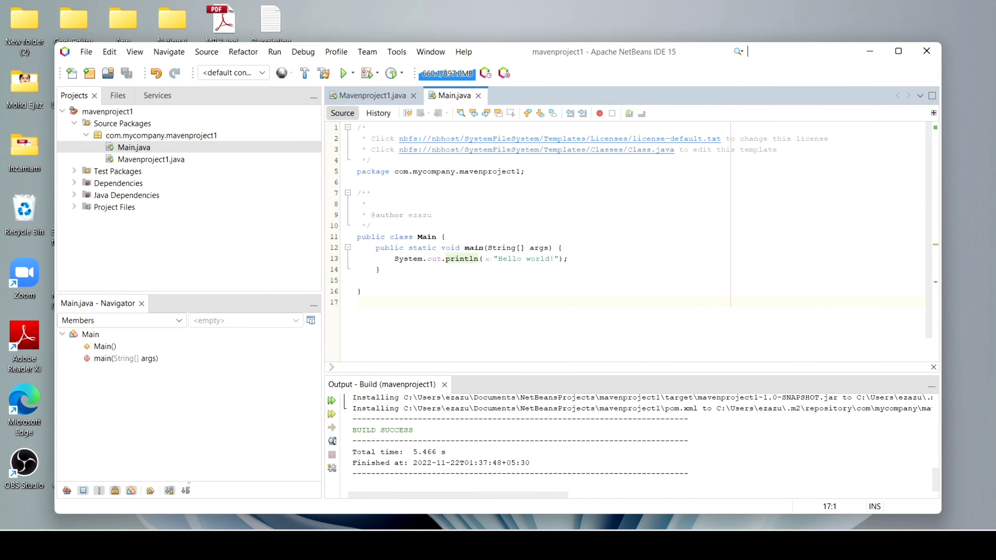
pyautogui.moveTo(353, 429); pyautogui.dragTo(413, 429)
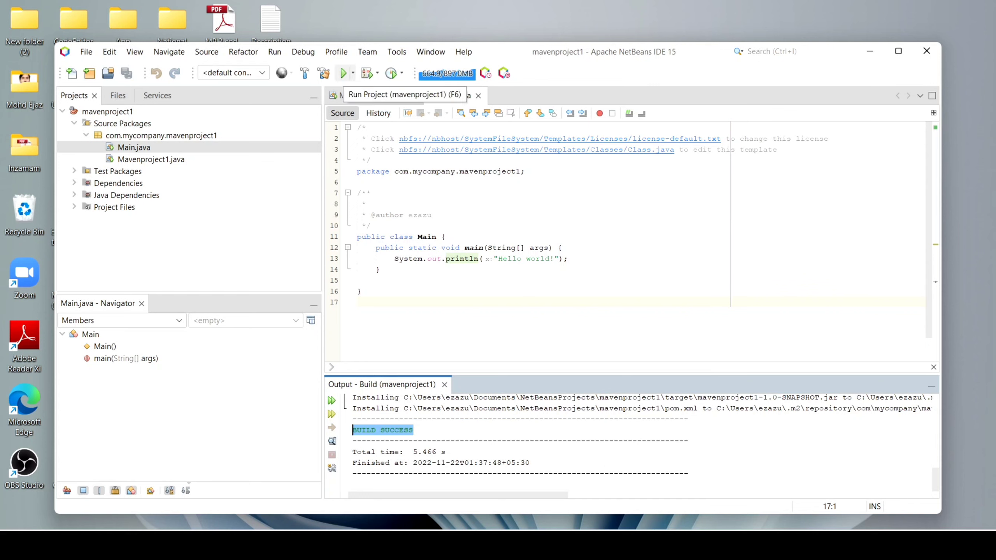
pyautogui.click(344, 73)
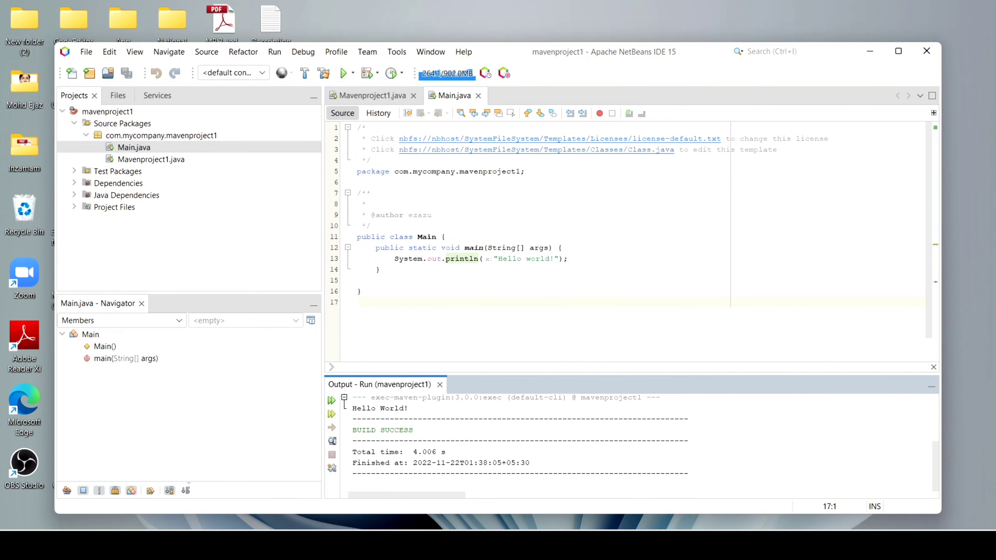
pyautogui.moveTo(409, 408); pyautogui.dragTo(352, 408)
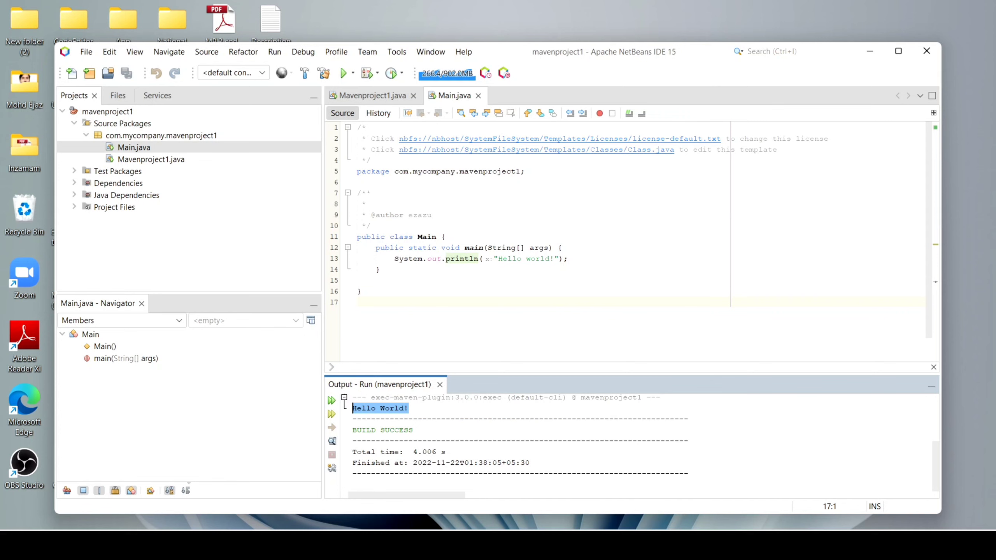